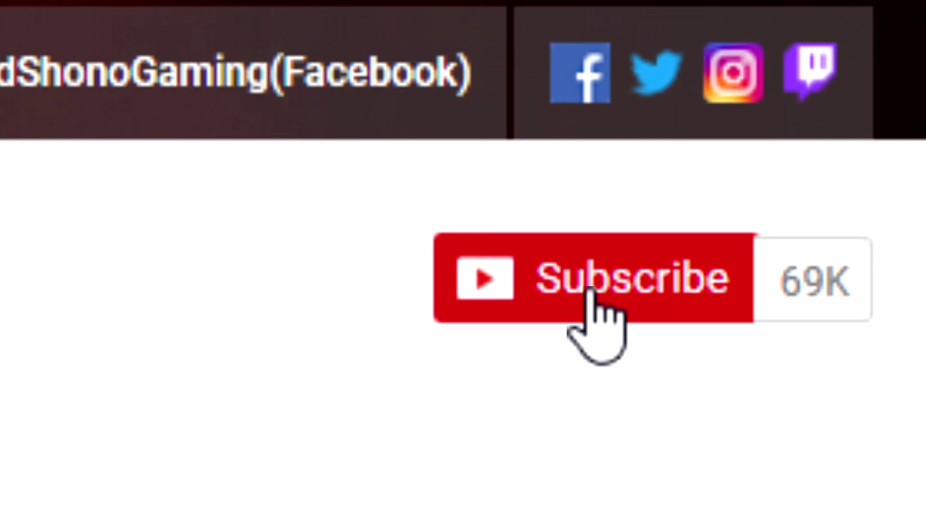
Subscribe to the YouTube channel and enable bell notifications for its new uploads
{"action": "left_click", "coordinate": [596, 316]}
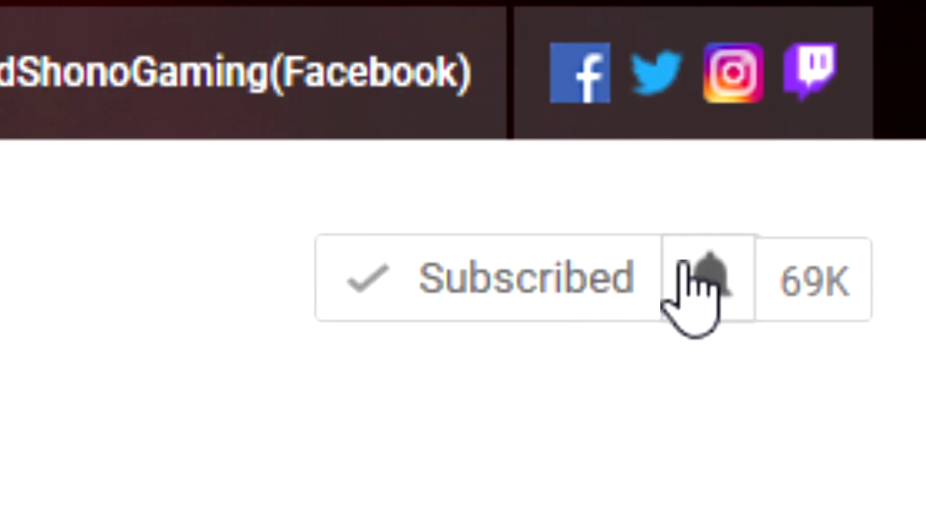
{"action": "left_click", "coordinate": [683, 270]}
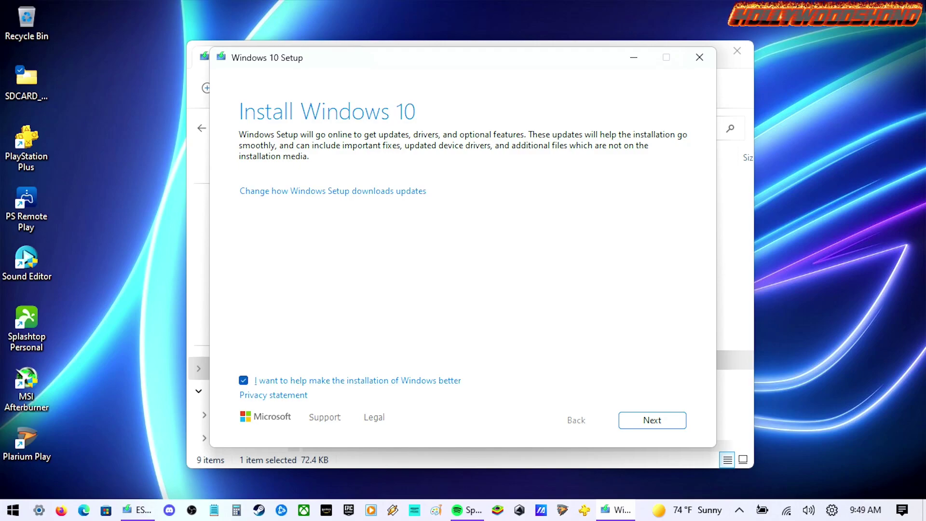
Continue past the Install Windows 10 page so Setup begins checking for updates
{"action": "left_click", "coordinate": [27, 80]}
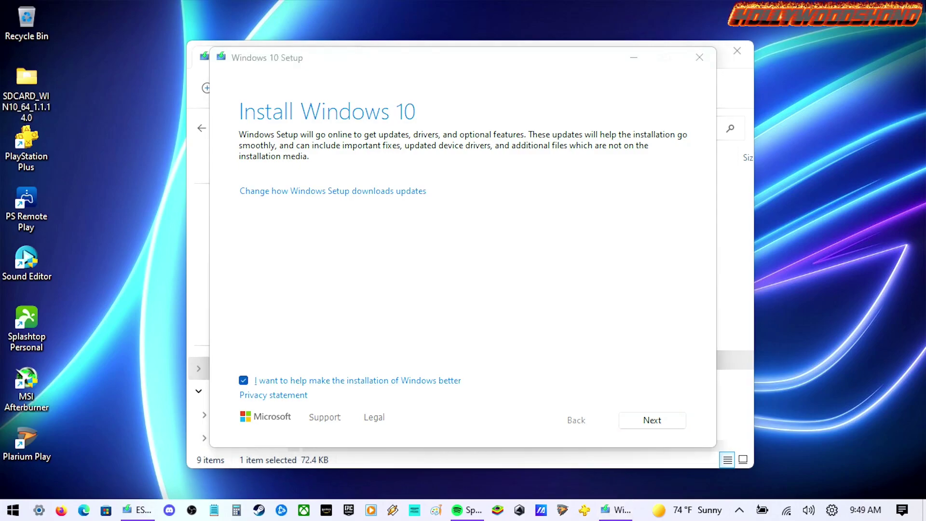
{"action": "key", "text": "ctrl+a"}
{"action": "key", "text": "shift+F10"}
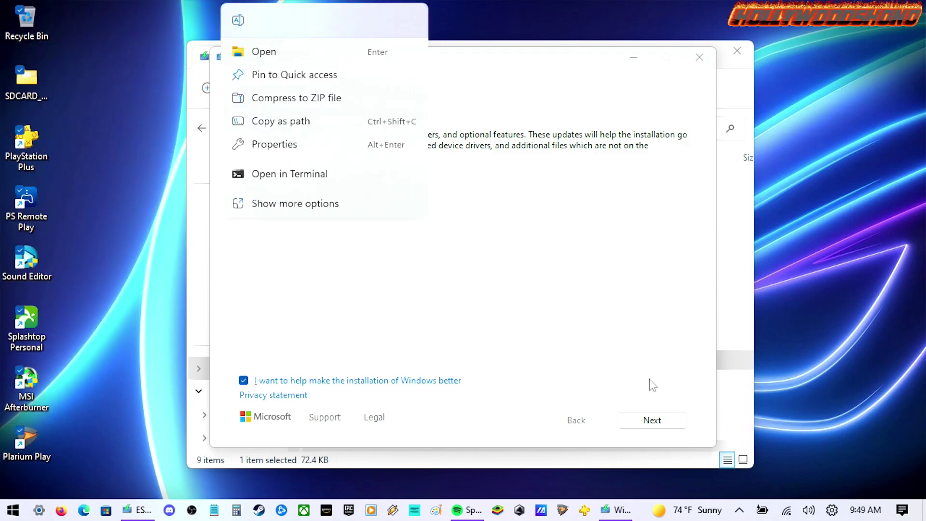
{"action": "left_click", "coordinate": [649, 378]}
{"action": "key", "text": "alt+i"}
{"action": "left_click", "coordinate": [659, 424]}
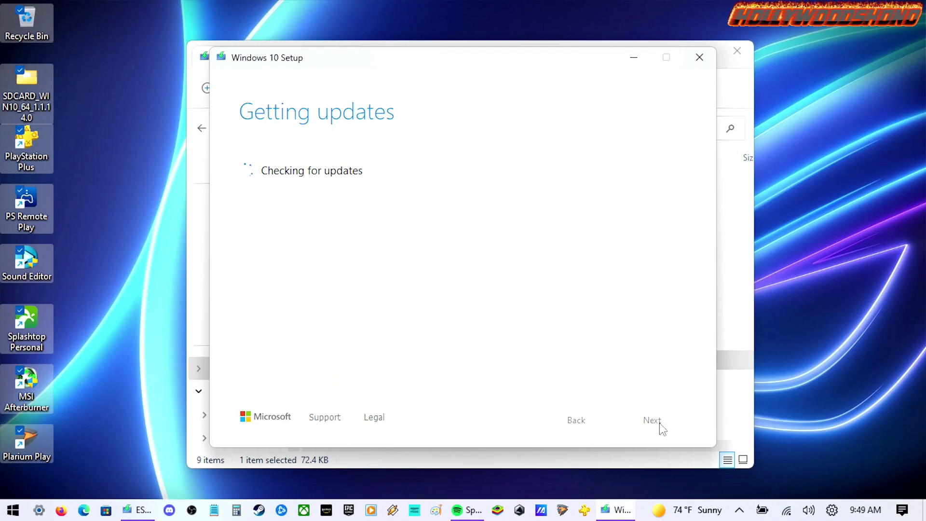
Bring up the desktop's full context menu of options, then dismiss it
{"action": "right_click", "coordinate": [105, 242]}
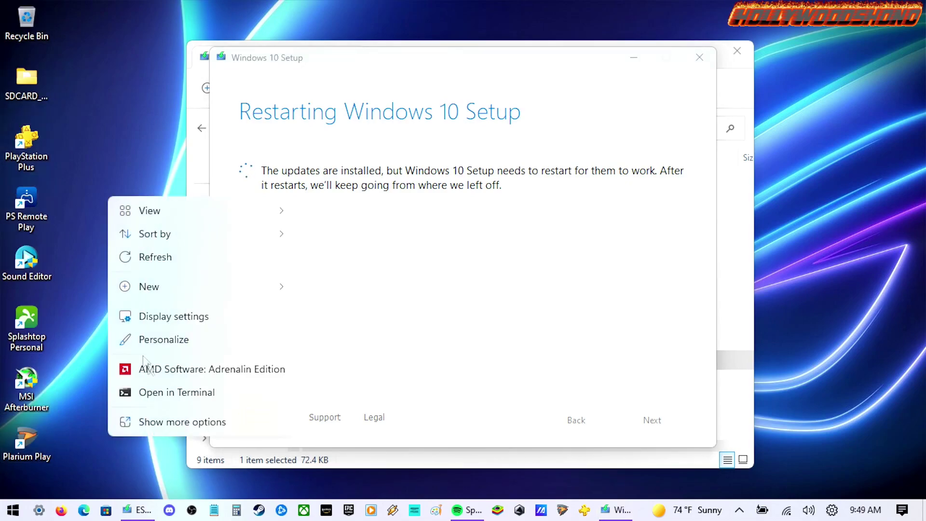
{"action": "left_click", "coordinate": [173, 417]}
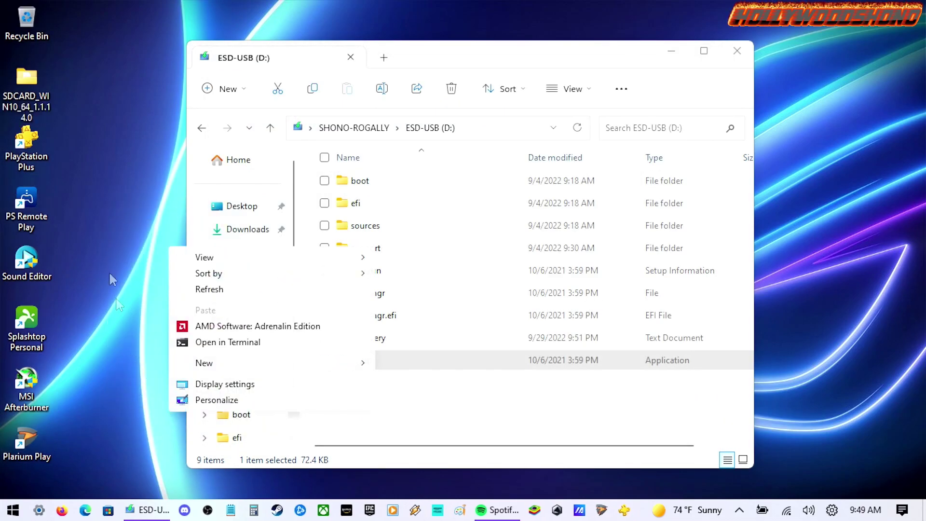
{"action": "left_click", "coordinate": [122, 203]}
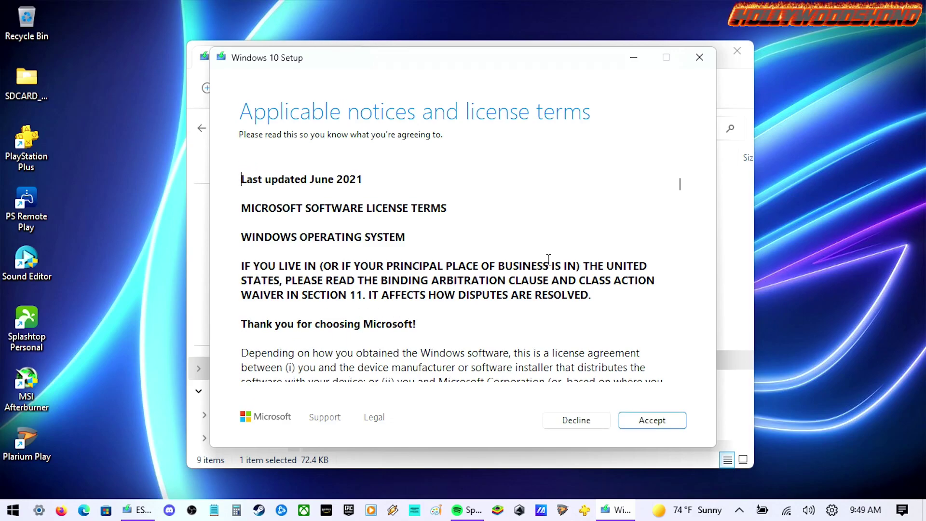
Accept the license terms, choose to keep Nothing, and confirm with Yes
{"action": "scroll", "coordinate": [544, 263], "scroll_direction": "down", "scroll_amount": 4}
{"action": "scroll", "coordinate": [545, 265], "scroll_direction": "down", "scroll_amount": 8}
{"action": "left_click", "coordinate": [672, 426]}
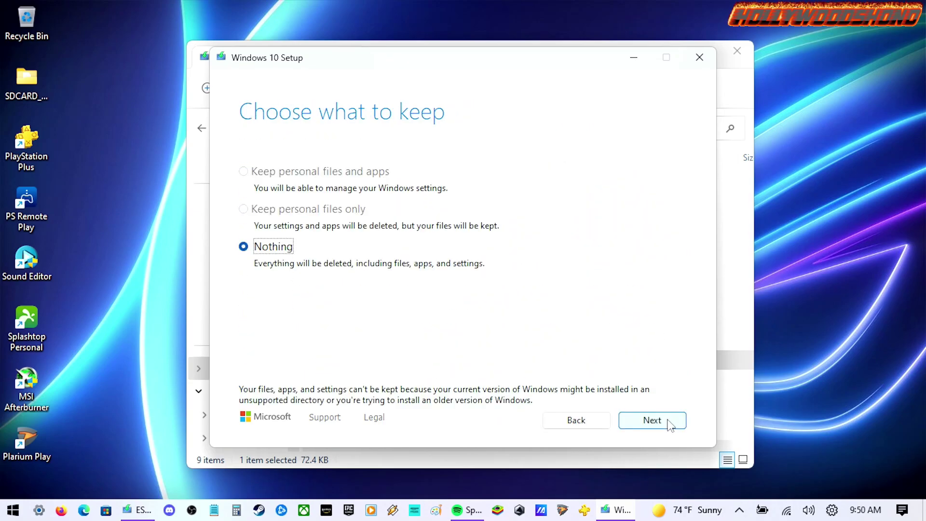
{"action": "left_click", "coordinate": [670, 421]}
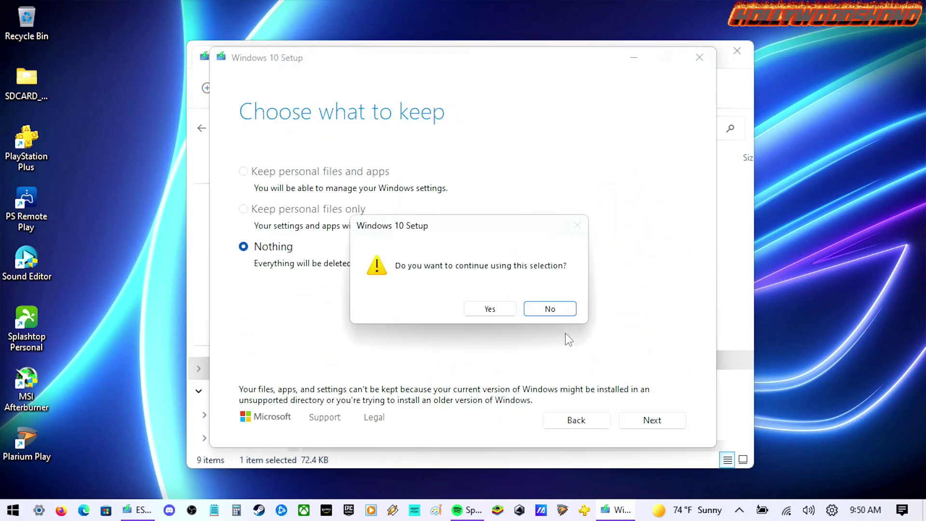
{"action": "left_click", "coordinate": [485, 311]}
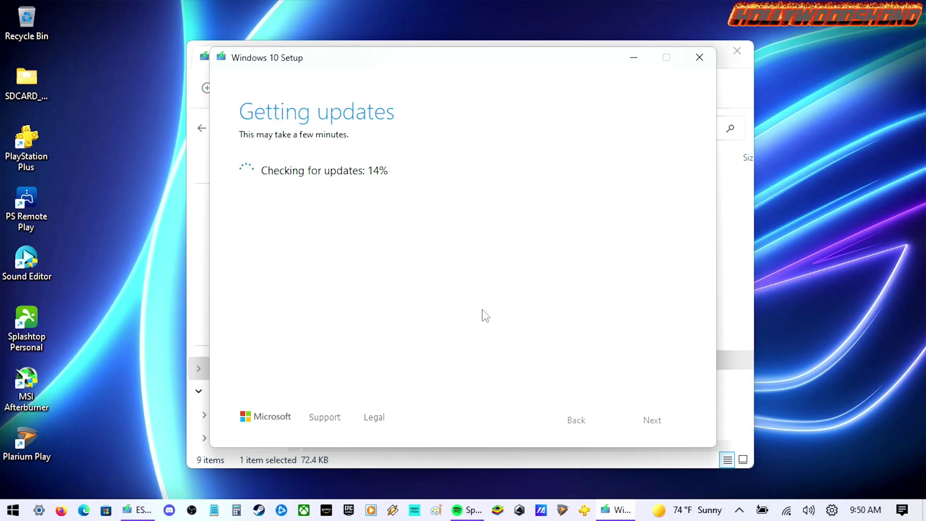
While updates download, open and close the Start menu and the notifications panel
{"action": "key", "text": "super"}
{"action": "left_click", "coordinate": [805, 392]}
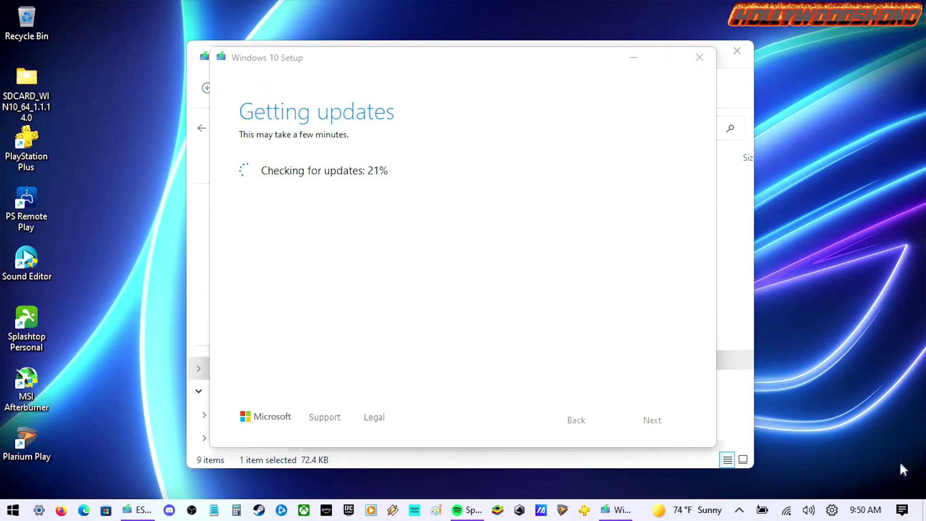
{"action": "left_click", "coordinate": [902, 510]}
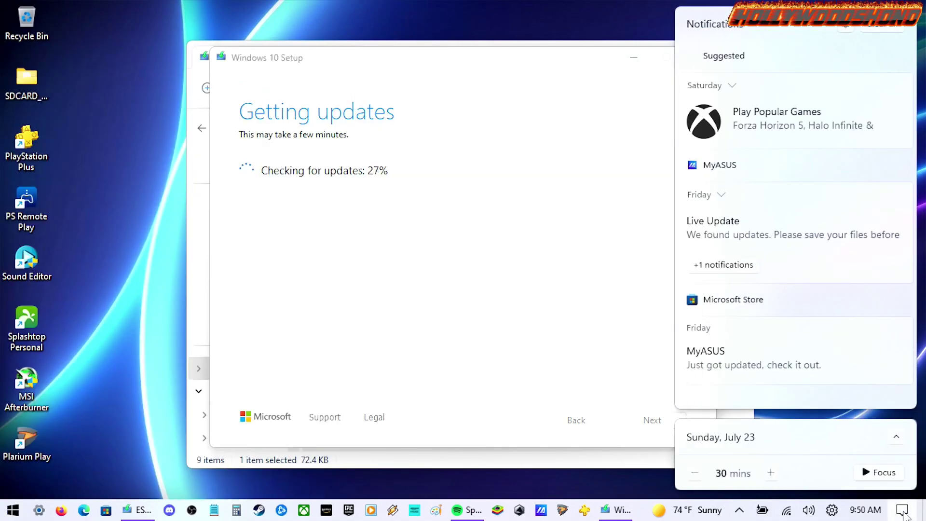
{"action": "left_click", "coordinate": [902, 511]}
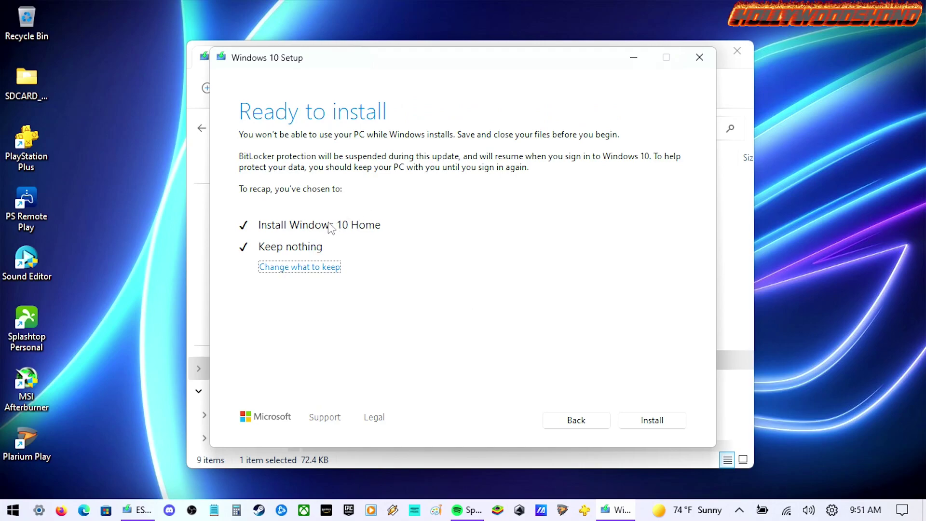
Begin installing Windows 10 Home from the Ready to install summary page
{"action": "left_click", "coordinate": [654, 420]}
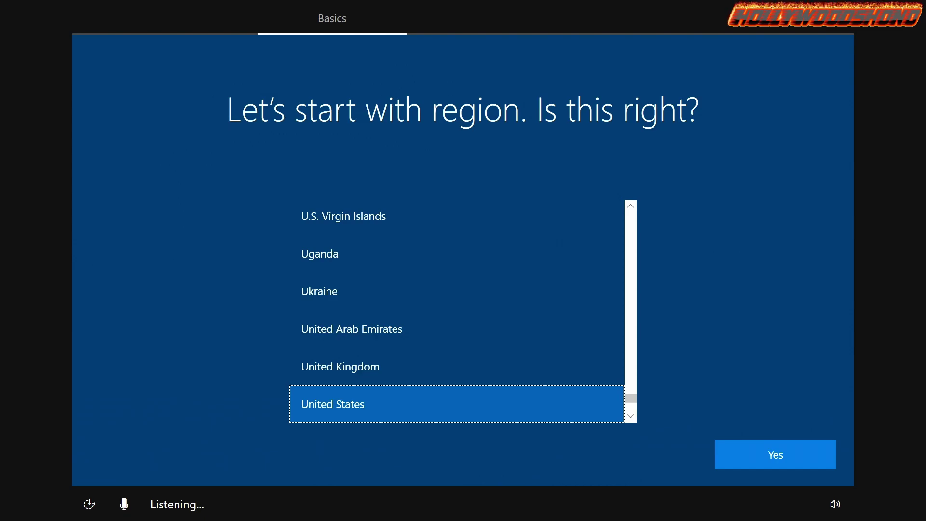
Confirm United States as region and US as keyboard, skipping a second layout
{"action": "key", "text": "Return"}
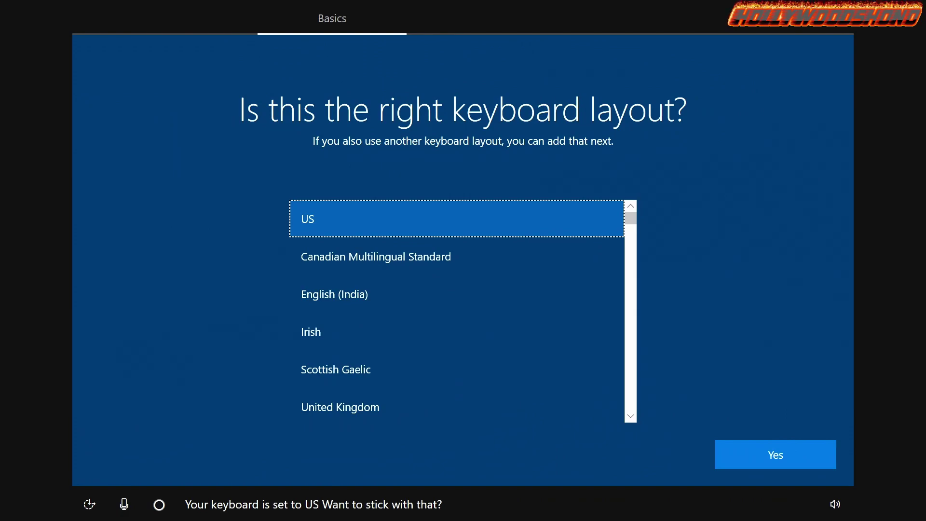
{"action": "key", "text": "Return"}
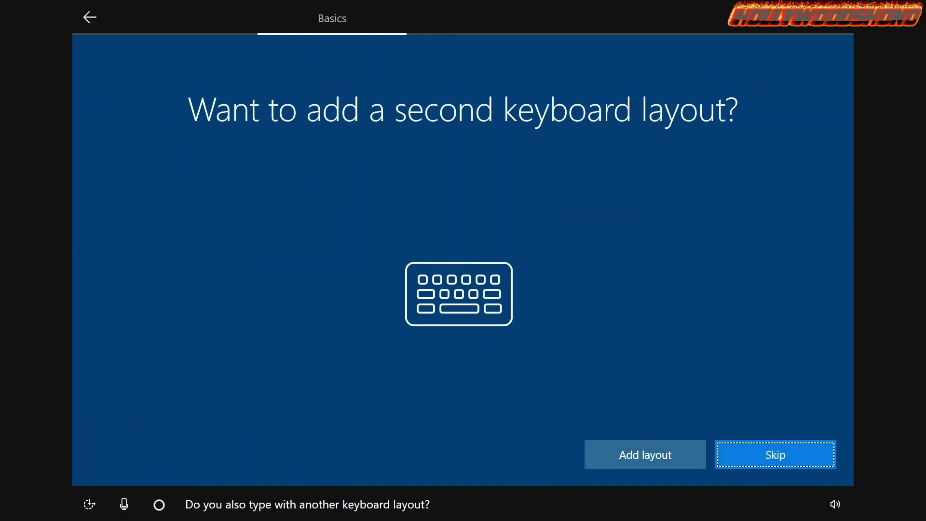
{"action": "key", "text": "Return"}
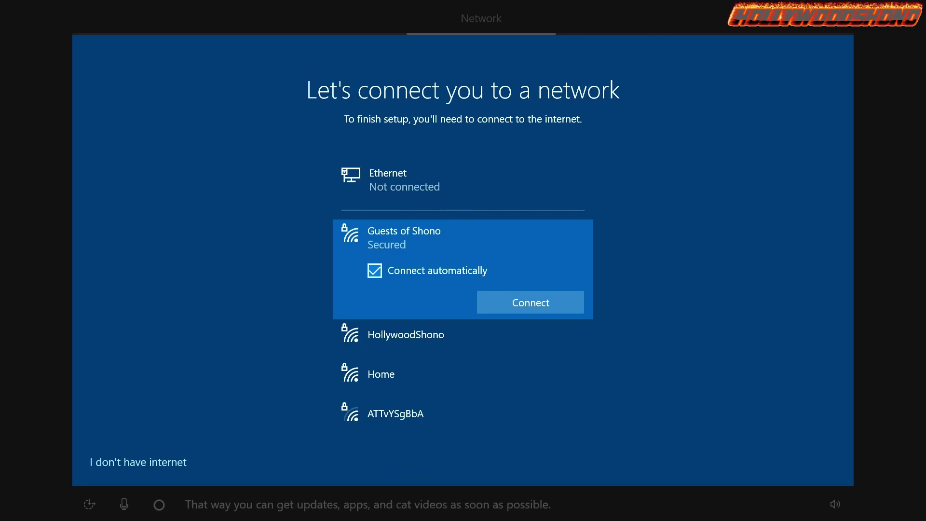
Join the secured Wi-Fi network with its security key and continue setup
{"action": "left_click", "coordinate": [409, 333]}
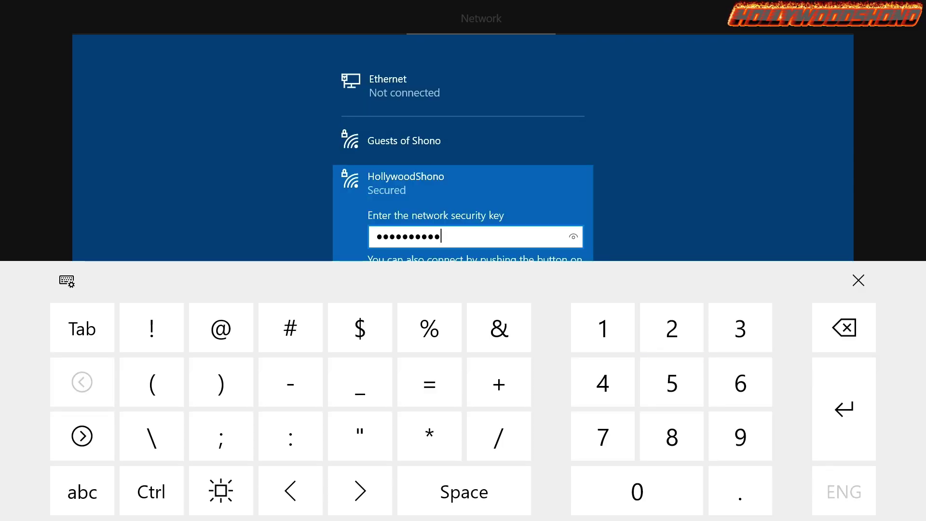
{"action": "left_click", "coordinate": [844, 409]}
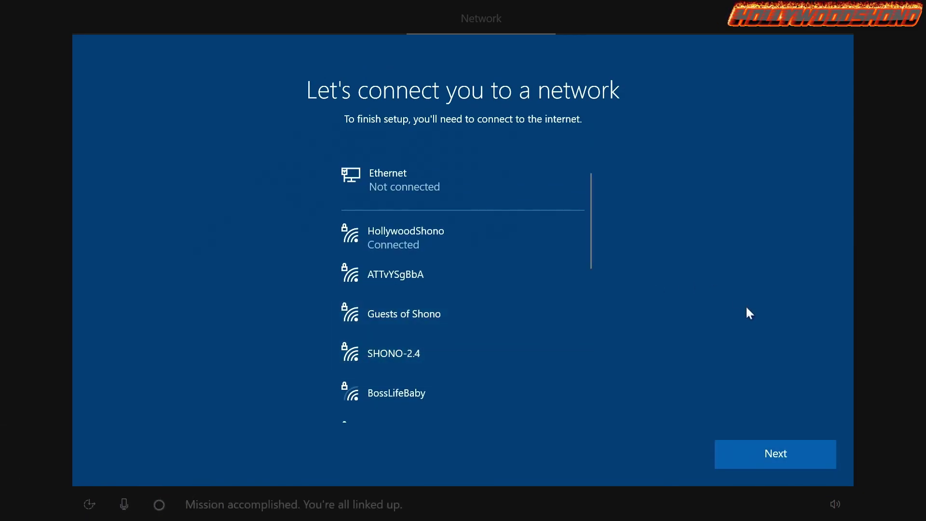
{"action": "left_click", "coordinate": [758, 455]}
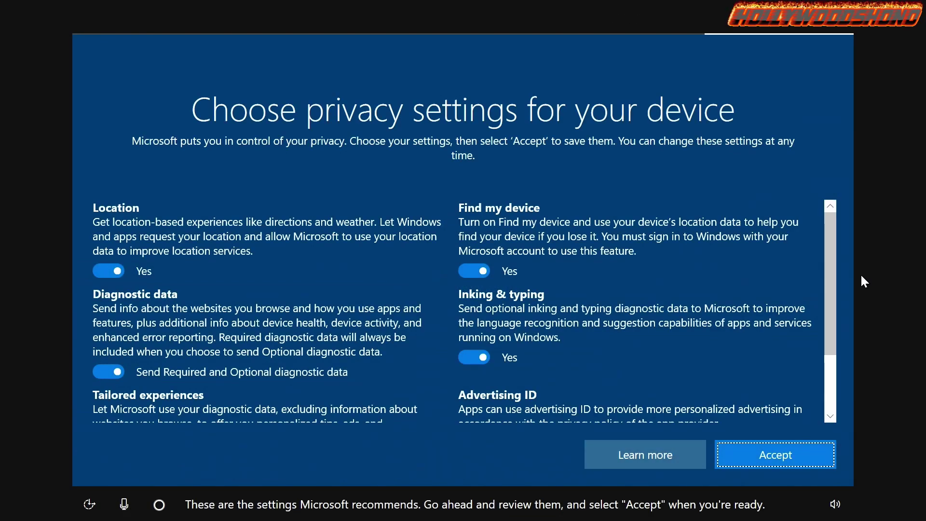
Turn off Advertising ID and Tailored experiences, set diagnostics to Required, and accept
{"action": "scroll", "coordinate": [477, 358], "scroll_direction": "down", "scroll_amount": 2}
{"action": "left_click", "coordinate": [474, 357]}
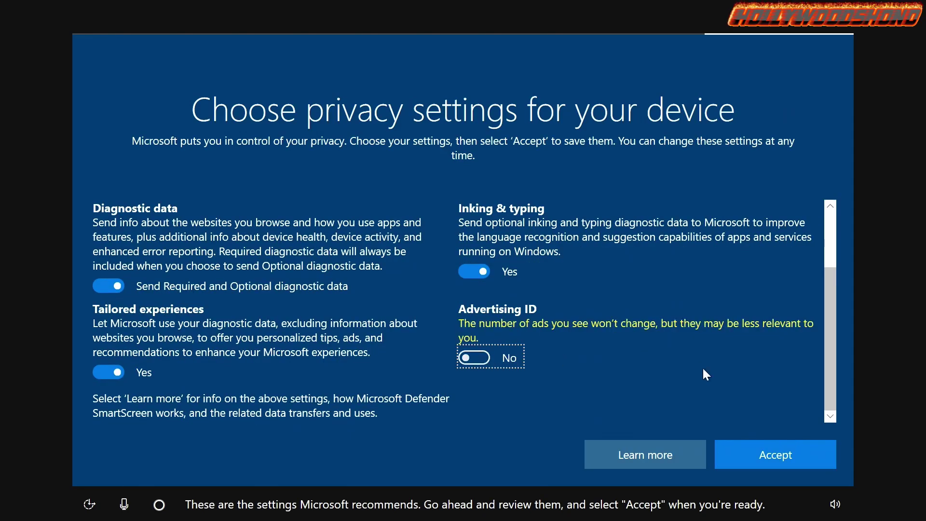
{"action": "left_click", "coordinate": [108, 370]}
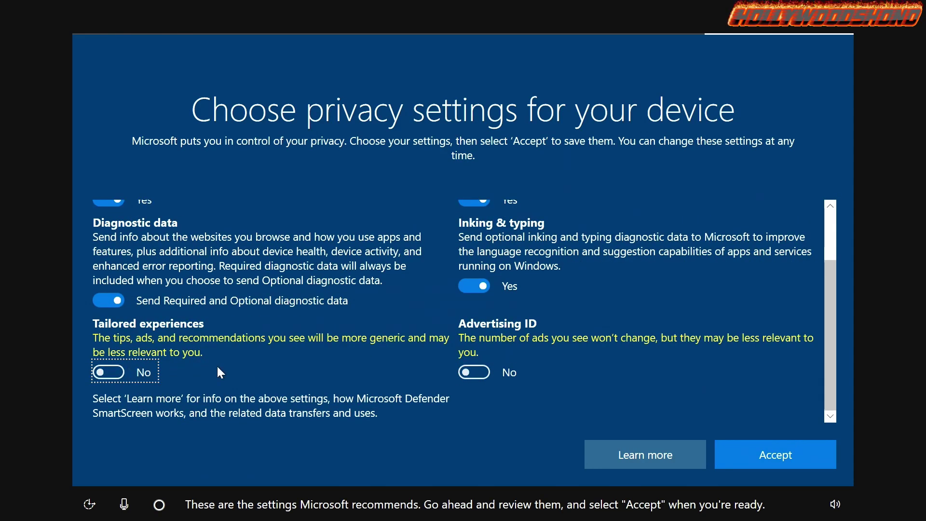
{"action": "left_click", "coordinate": [116, 300]}
{"action": "scroll", "coordinate": [306, 332], "scroll_direction": "up", "scroll_amount": 2}
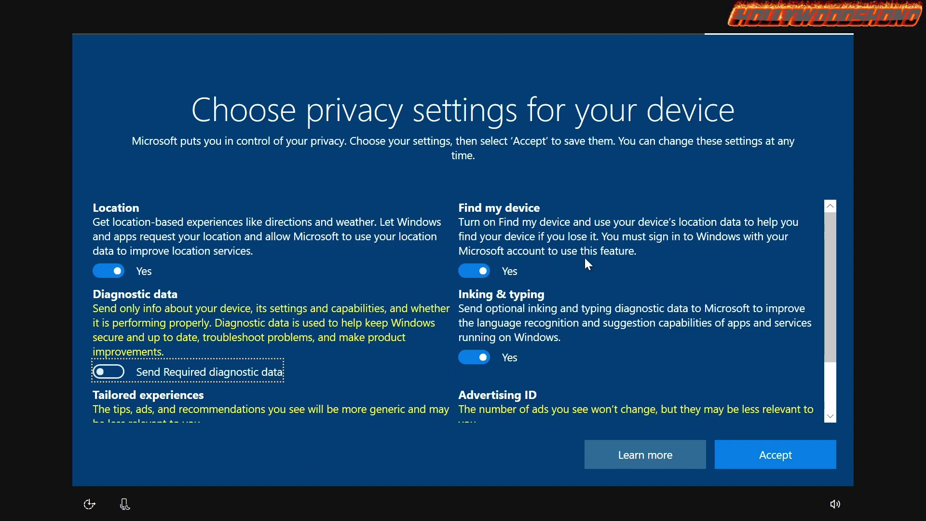
{"action": "left_click", "coordinate": [761, 457]}
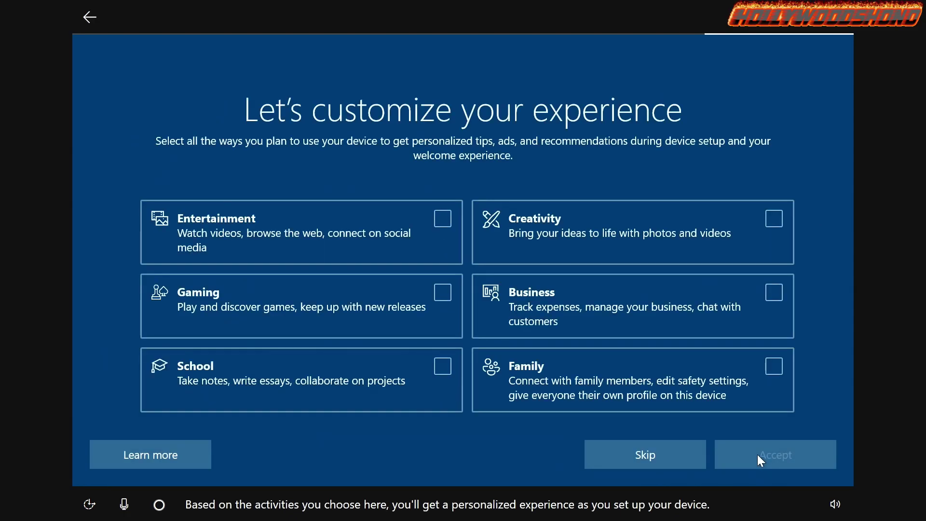
Skip device-usage customization and choose Remind me later for linking an Android phone
{"action": "left_click", "coordinate": [671, 453]}
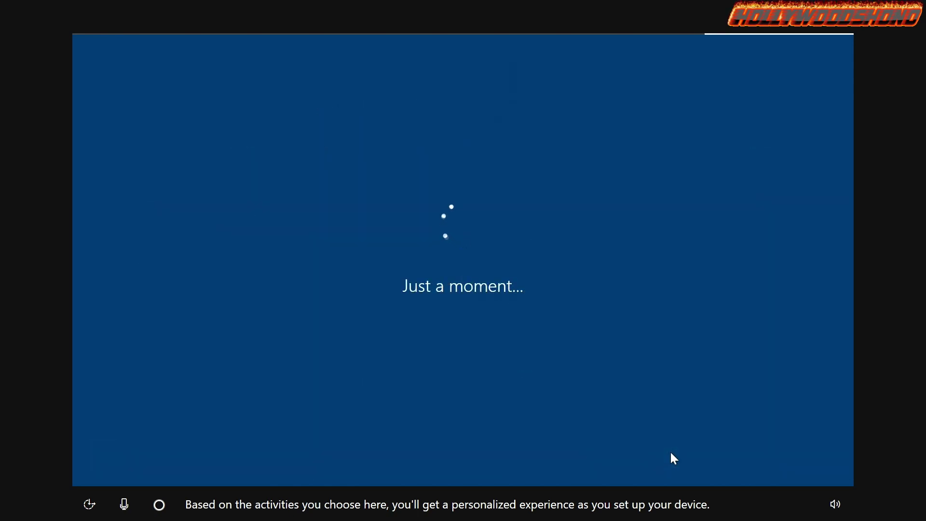
{"action": "key", "text": "Return"}
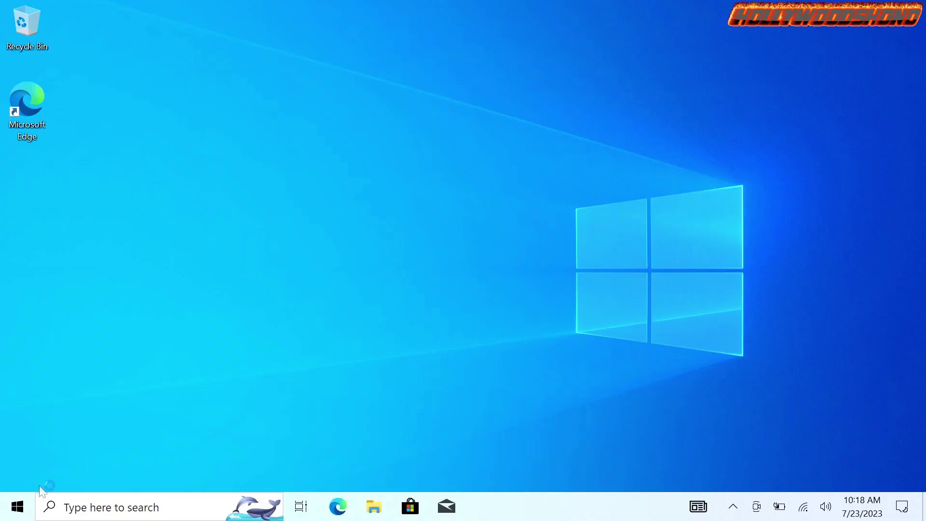
Browse the Start menu app list, close it, then start the MyASUS firmware update
{"action": "left_click", "coordinate": [18, 506]}
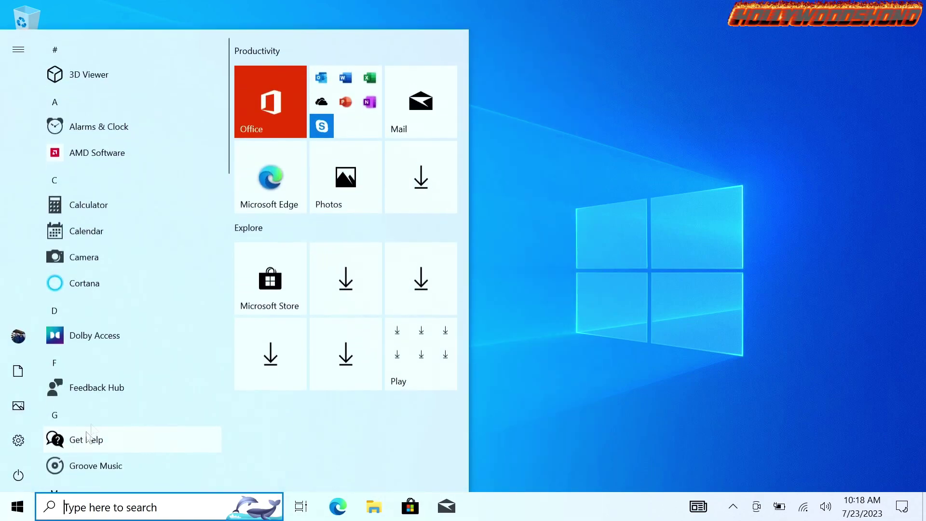
{"action": "left_click", "coordinate": [134, 248]}
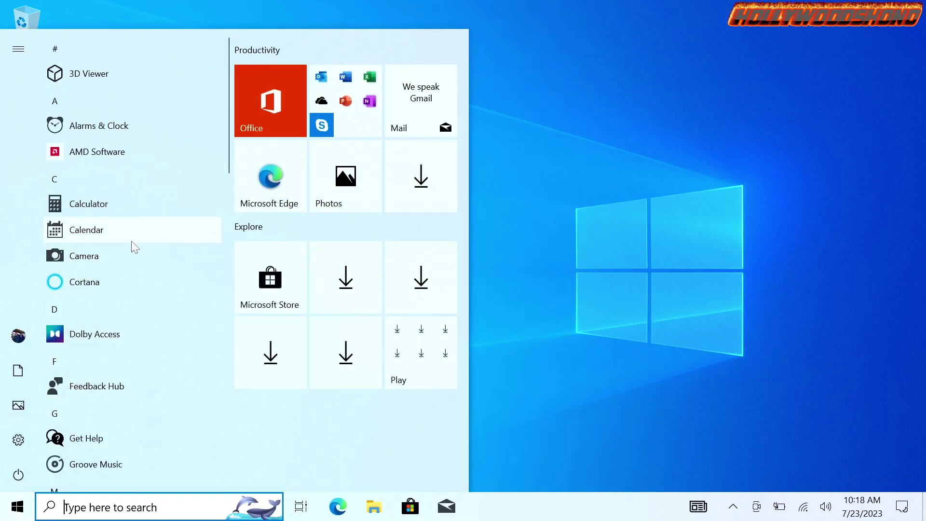
{"action": "scroll", "coordinate": [131, 242], "scroll_direction": "down", "scroll_amount": 5}
{"action": "scroll", "coordinate": [131, 241], "scroll_direction": "down", "scroll_amount": 10}
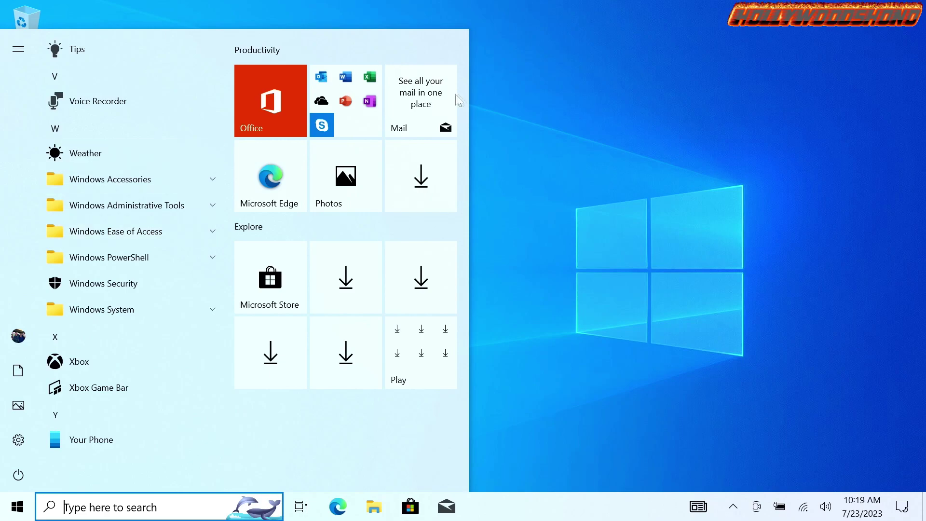
{"action": "left_click", "coordinate": [672, 166]}
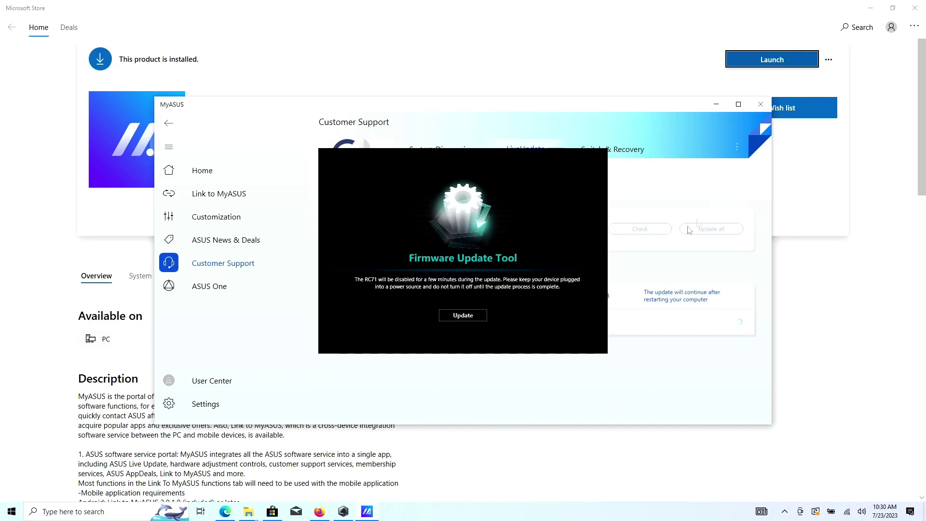
{"action": "left_click", "coordinate": [461, 316]}
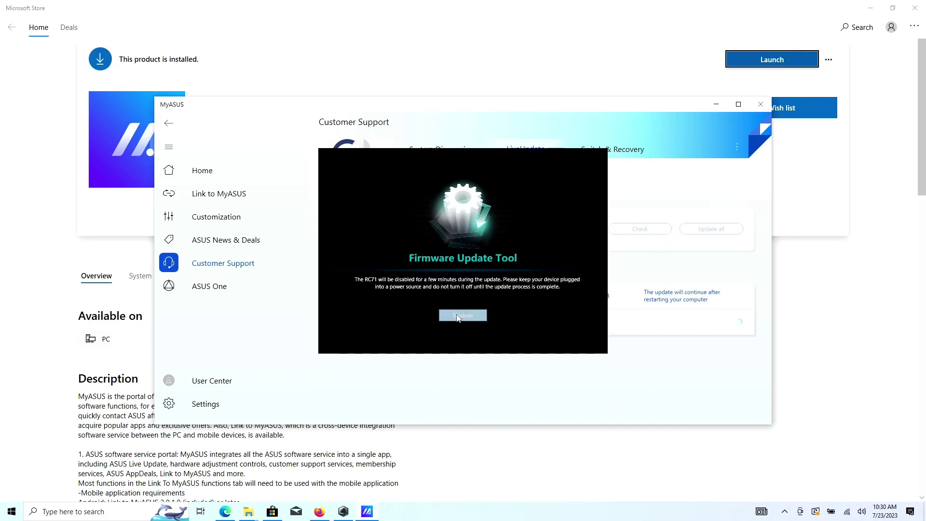